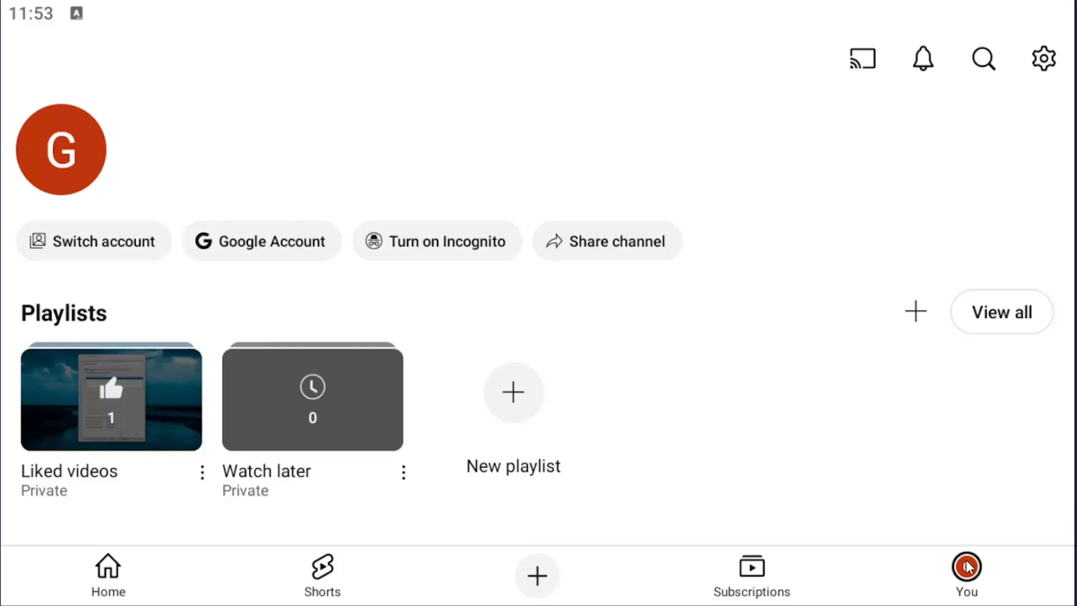
- Switch YouTube into Incognito mode from the You page's Turn on Incognito chip
click(458, 249)
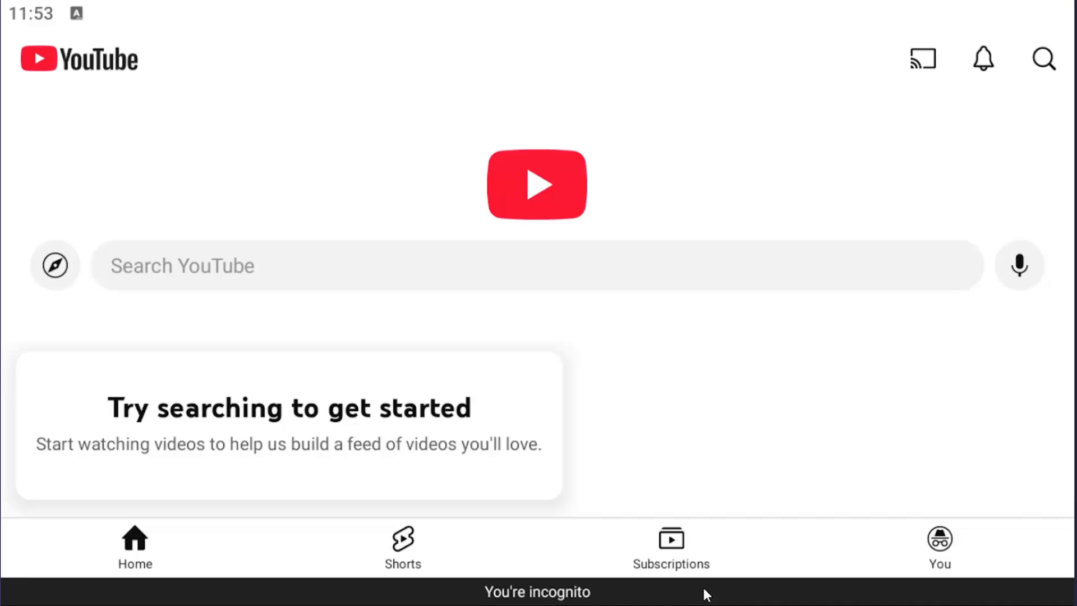
- Return to the You tab while incognito to reach the Turn off Incognito option
click(940, 543)
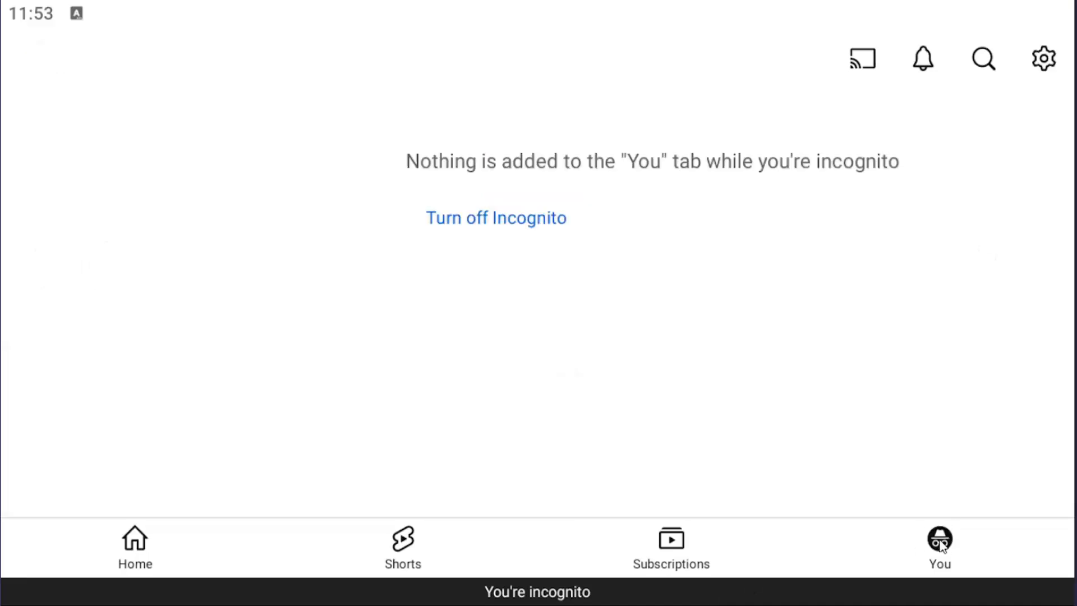